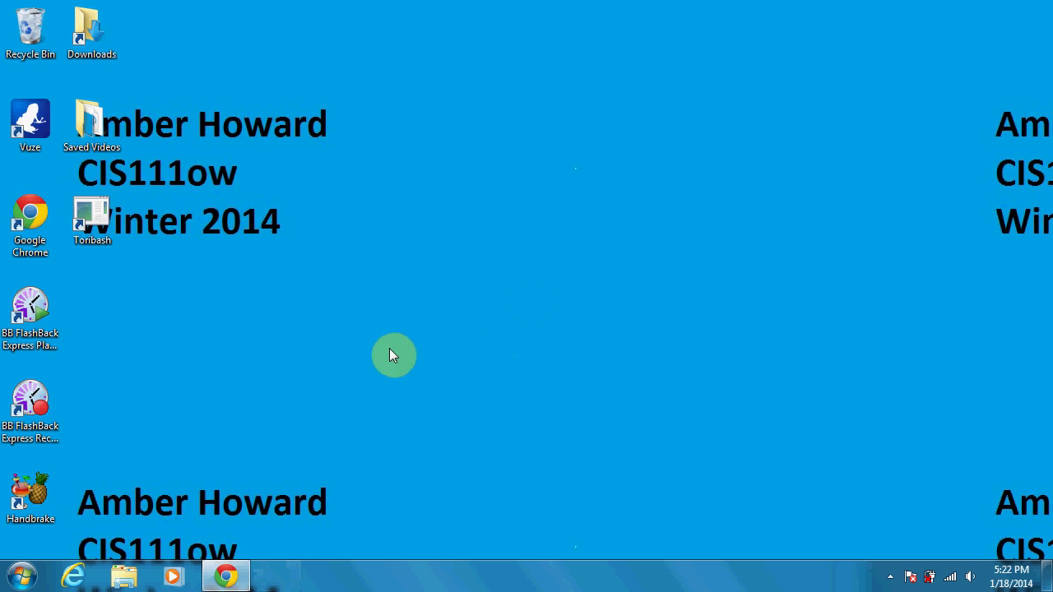
- Open Control Panel's Hardware and Sound > Display page, showing text size at 100%
click(25, 578)
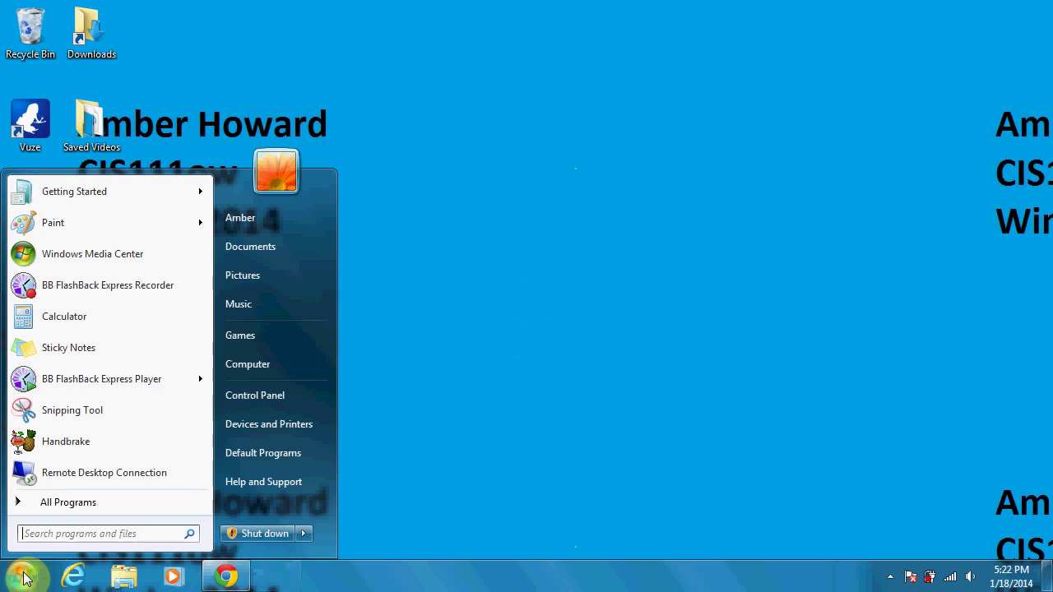
click(273, 404)
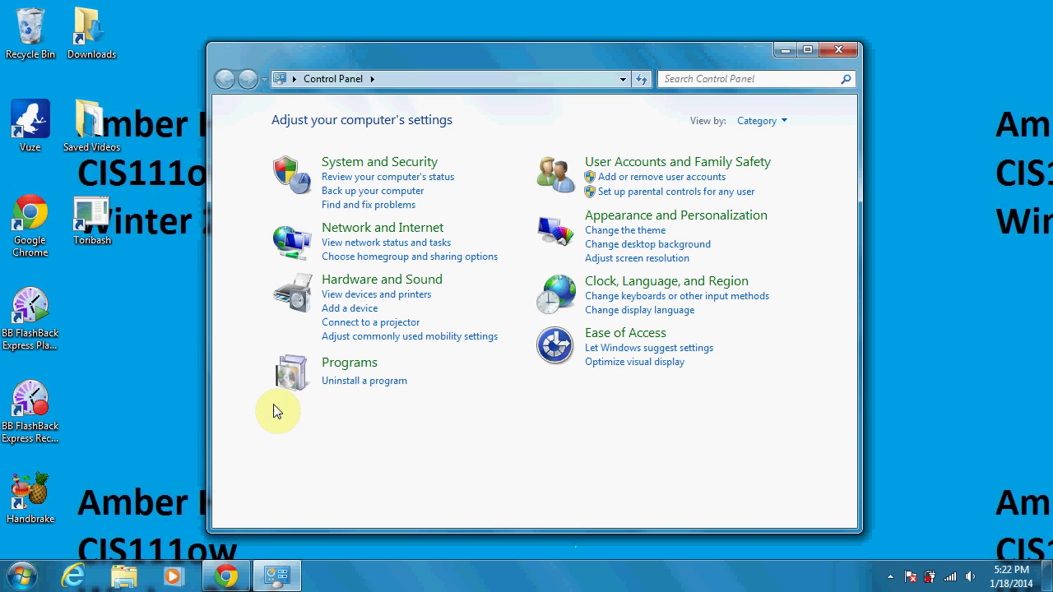
click(367, 280)
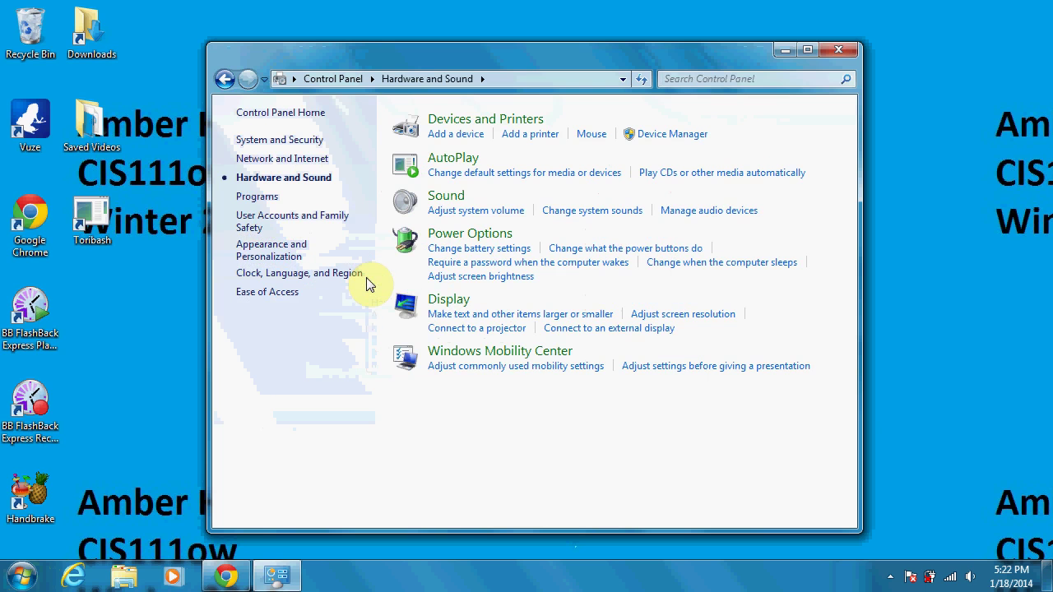
click(446, 301)
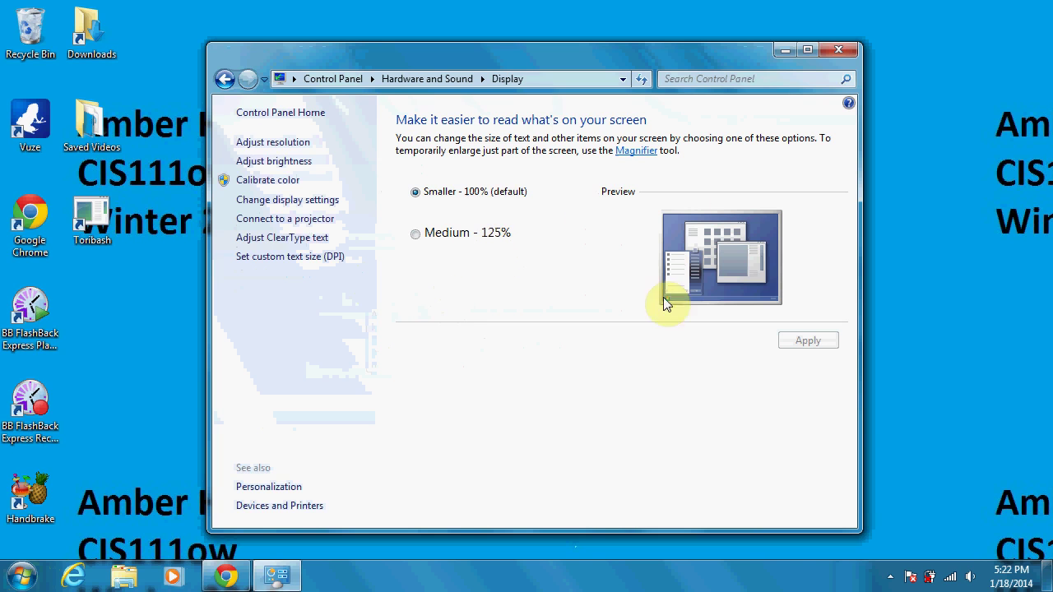
- Check Screen Resolution's display, resolution and multiple-display lists, keeping 1280 × 720 duplicated
click(259, 144)
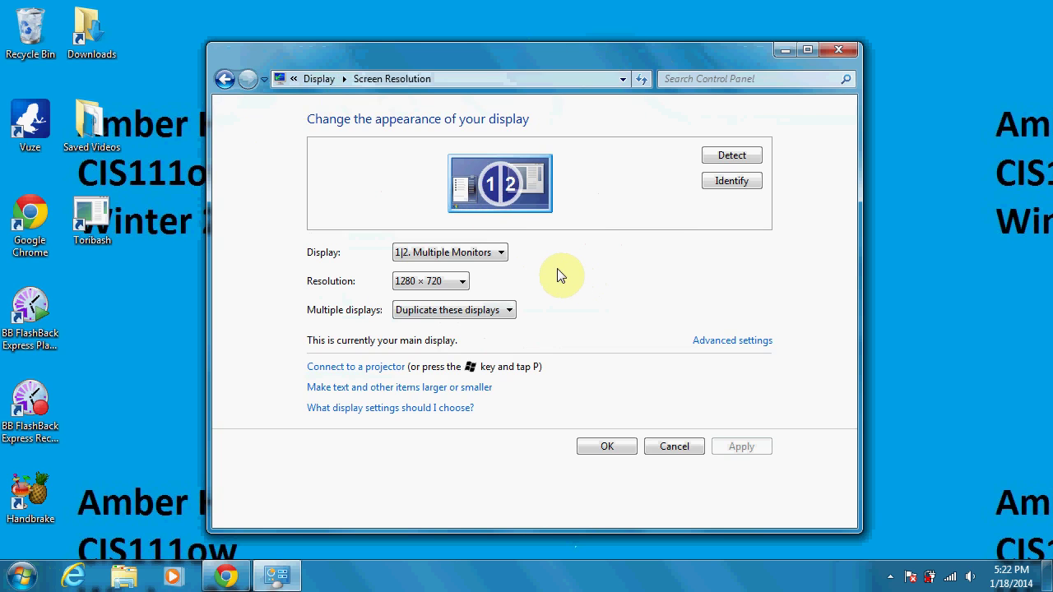
click(501, 255)
click(503, 255)
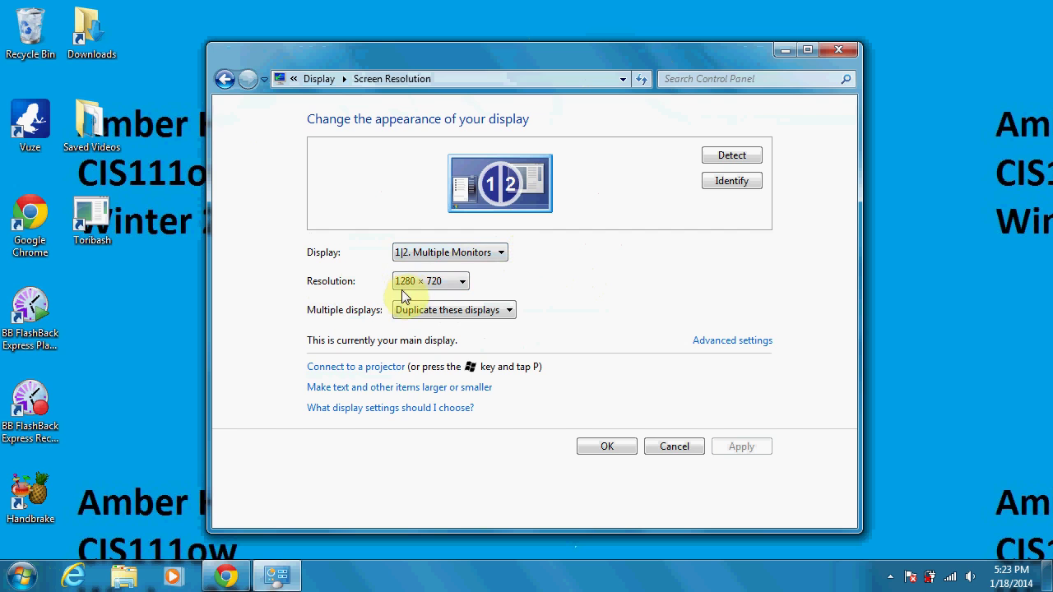
click(462, 281)
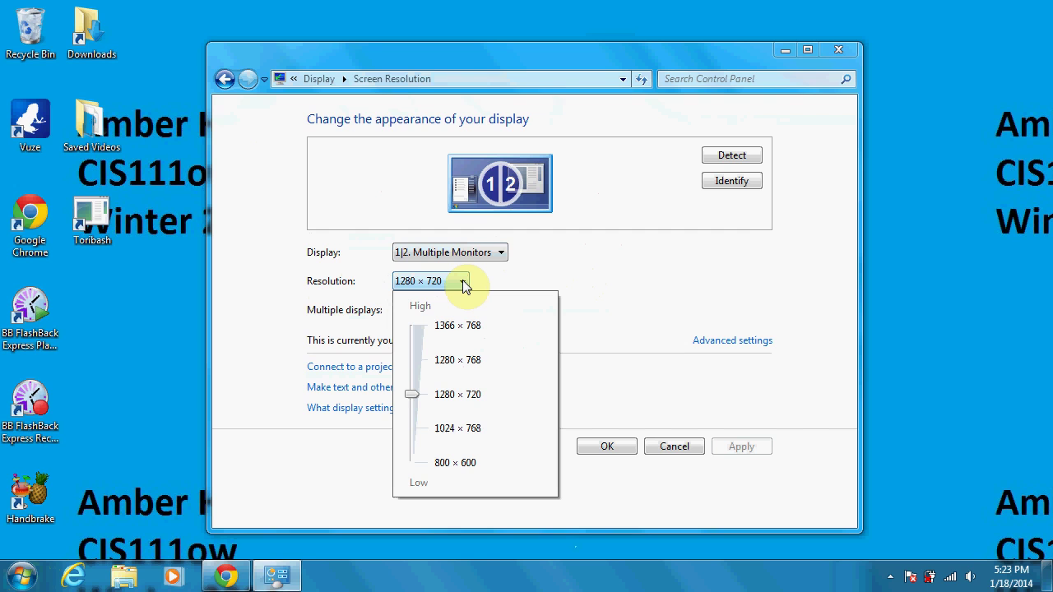
click(529, 259)
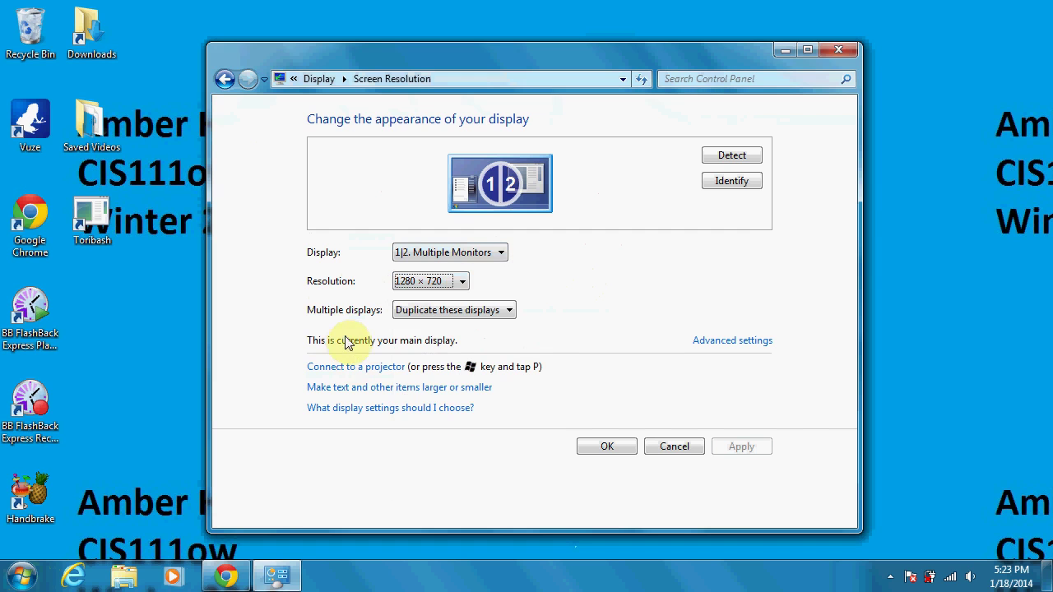
click(509, 317)
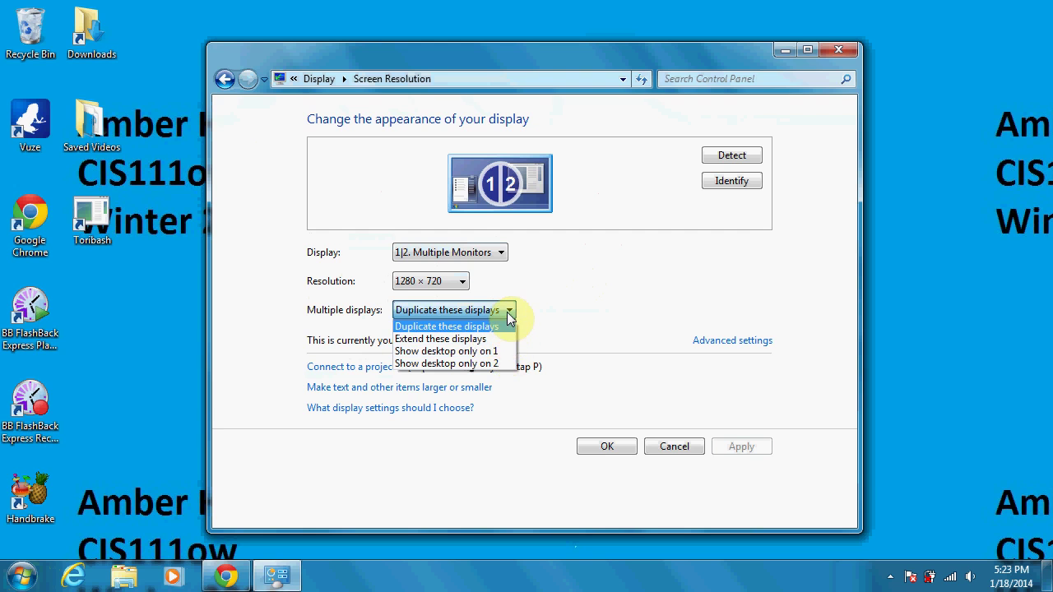
click(510, 312)
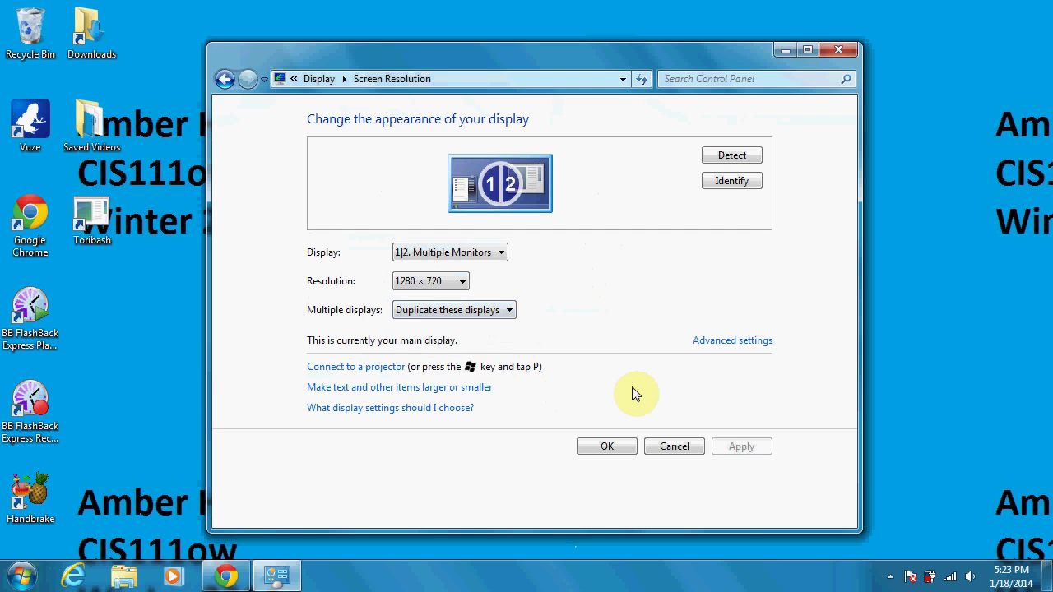
- Show the Monitor tab's Generic PnP Monitor, 60 Hz refresh rate and True Color 32-bit
click(721, 350)
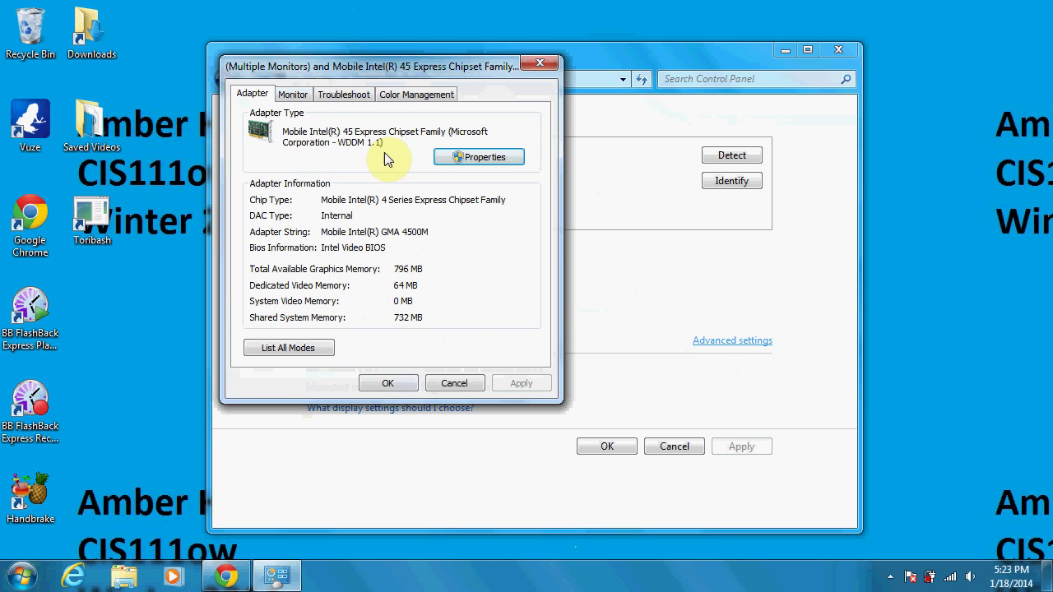
click(296, 103)
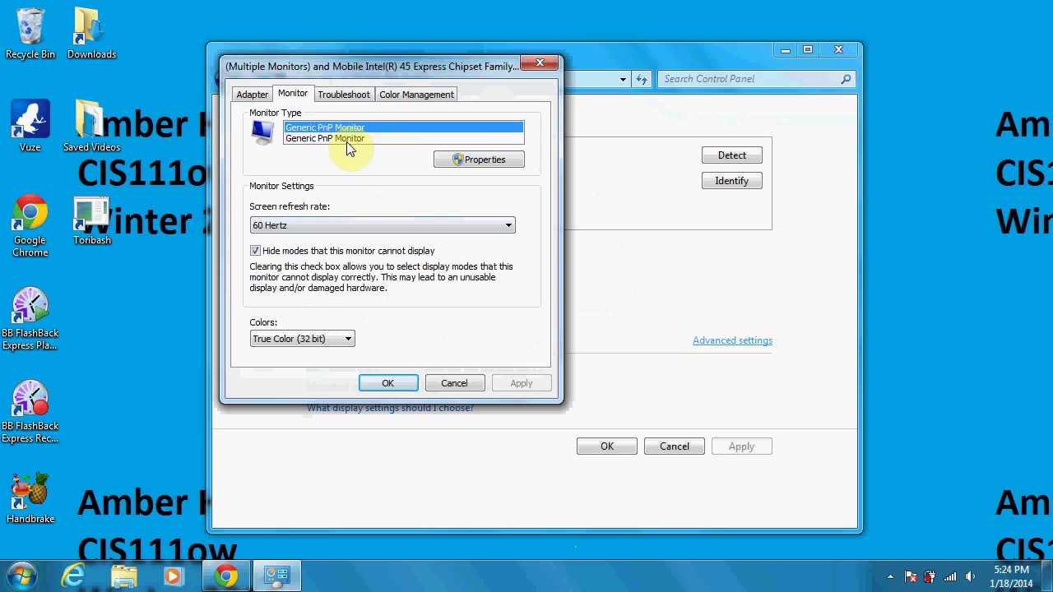
- Review the Generic PnP Monitor's driver and details, then the Troubleshoot and Color Management tabs
click(476, 159)
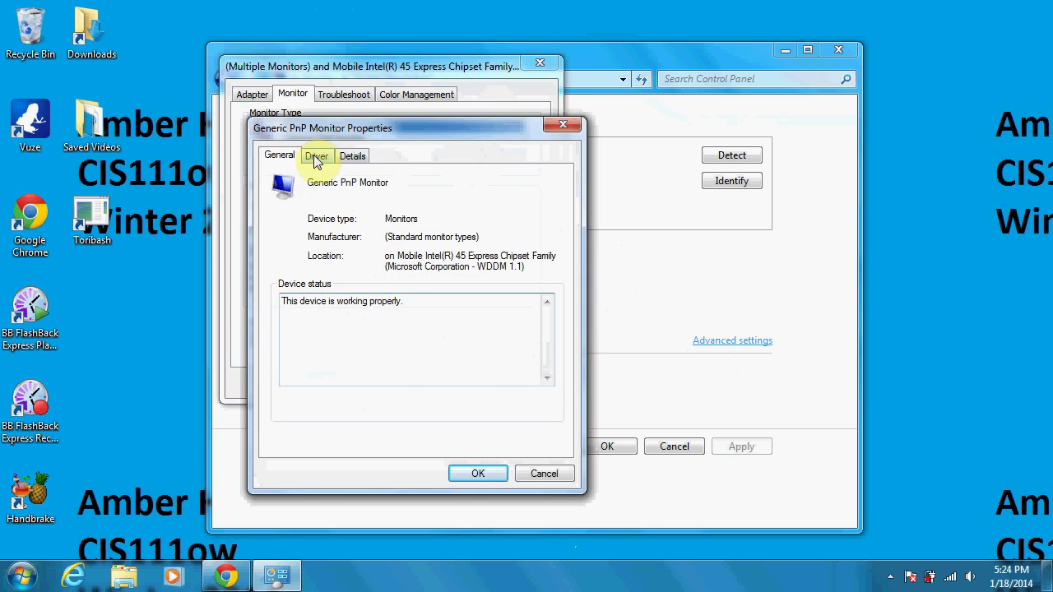
click(315, 157)
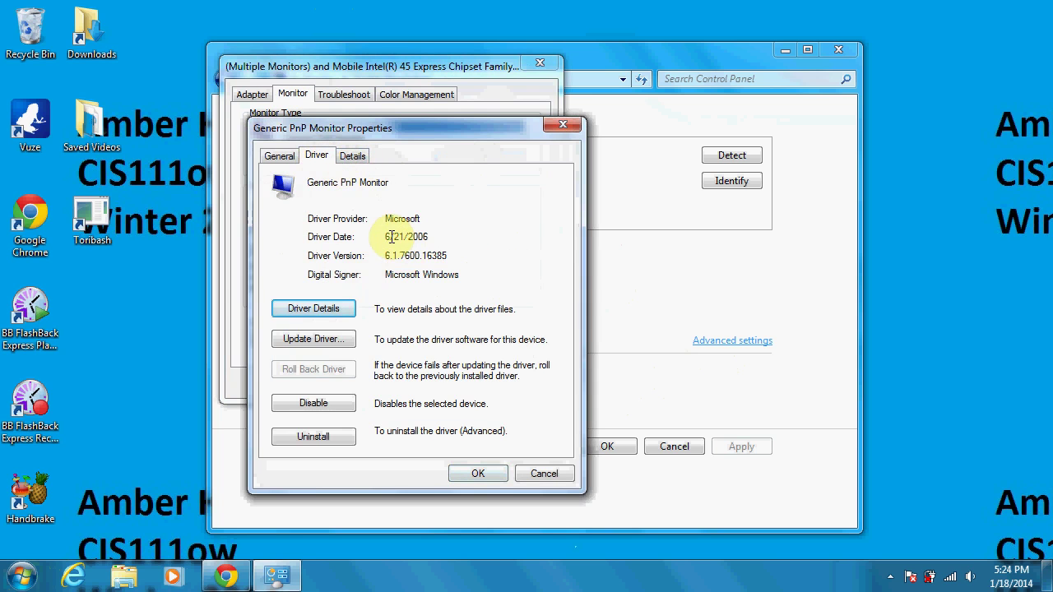
click(355, 156)
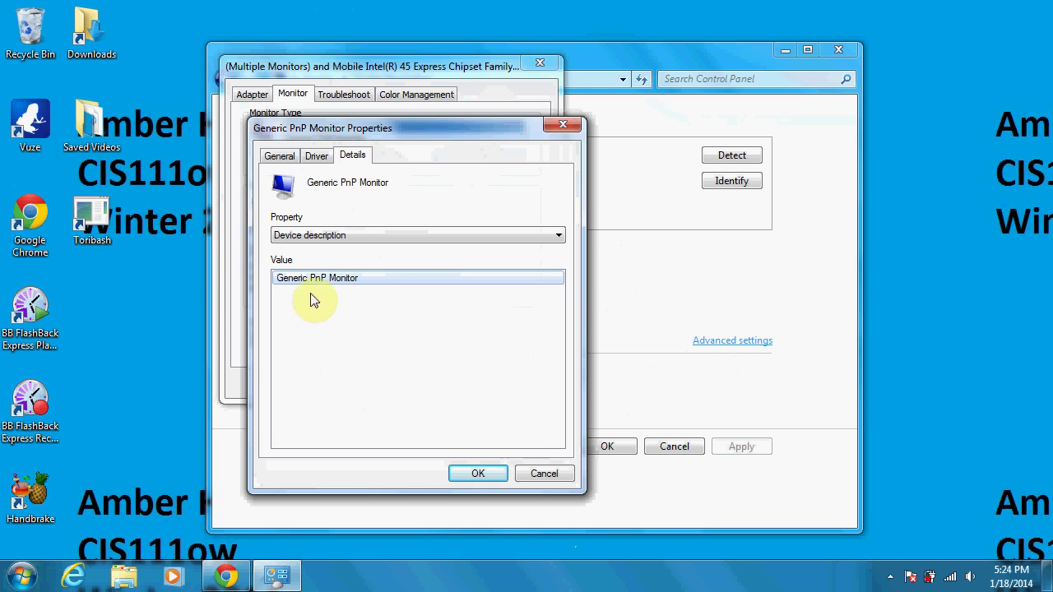
click(539, 471)
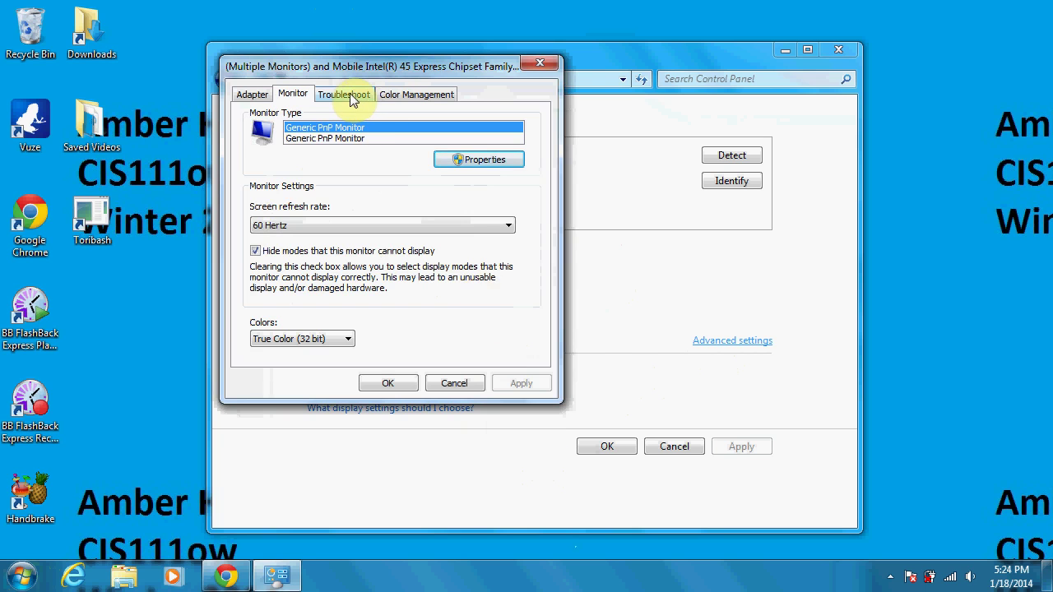
click(348, 94)
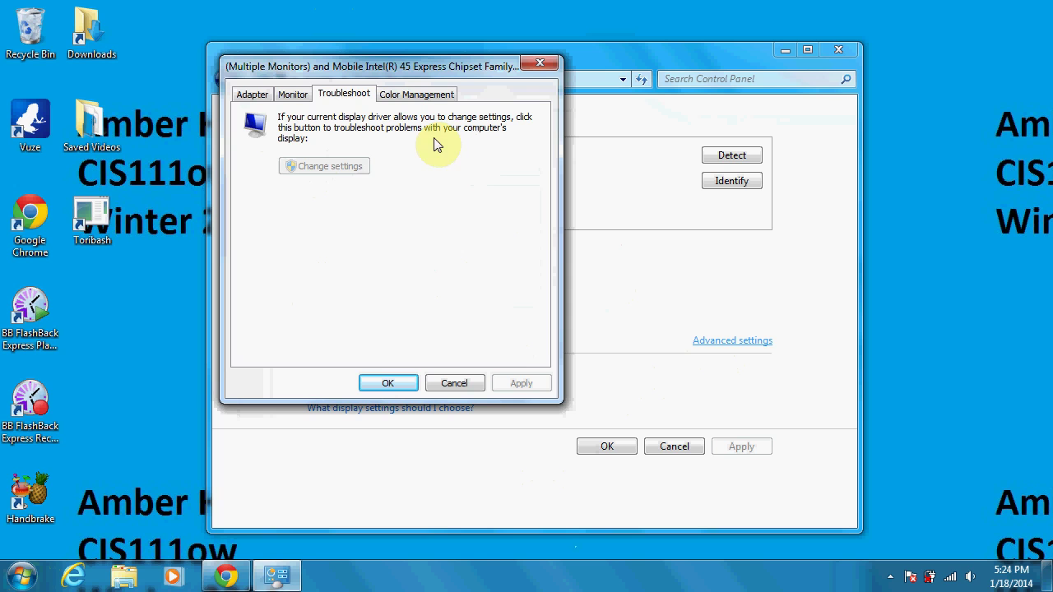
click(411, 96)
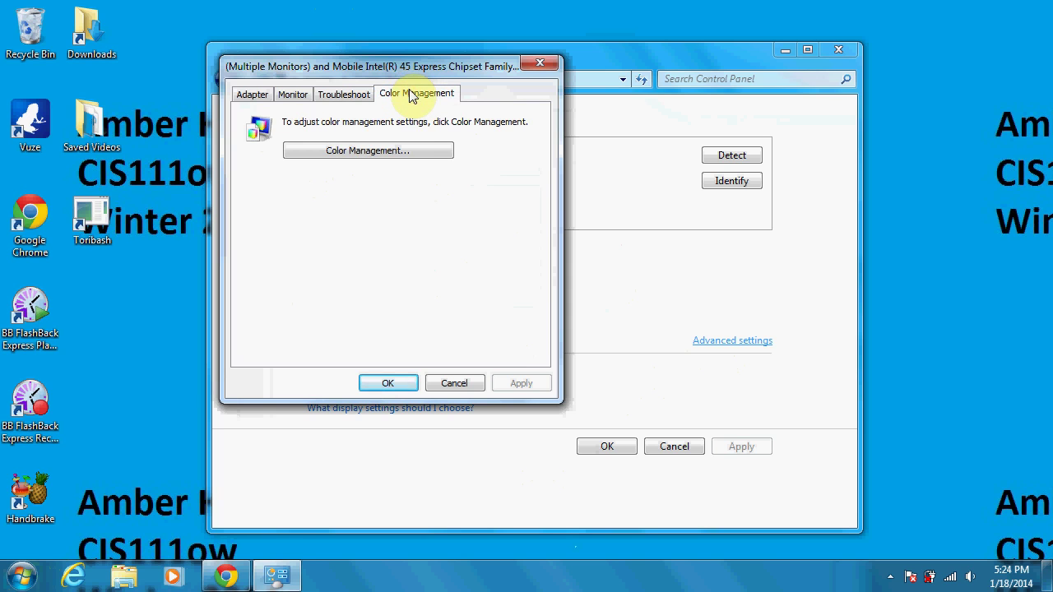
click(368, 155)
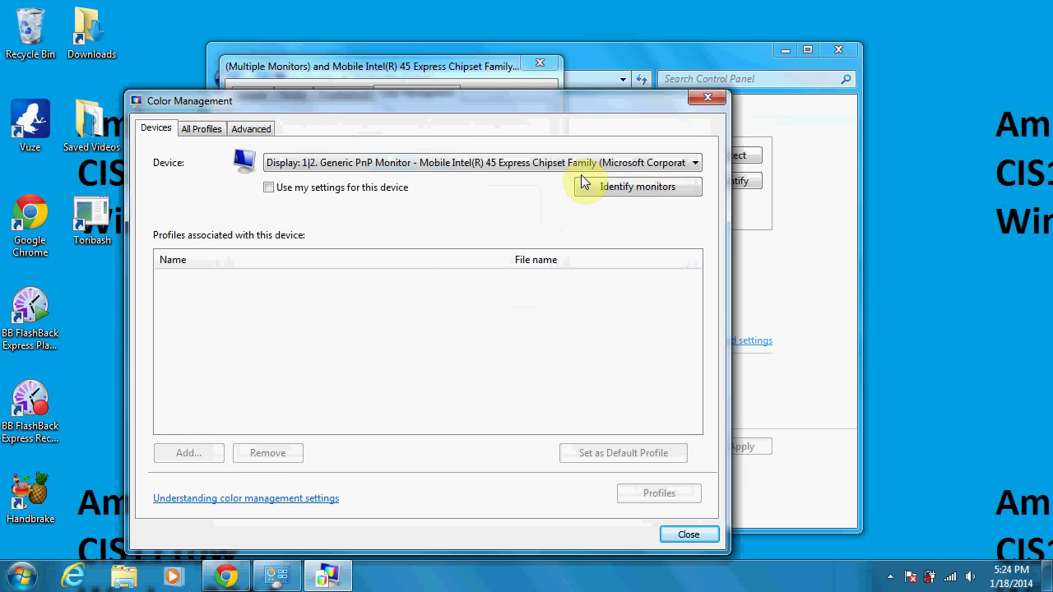
click(692, 165)
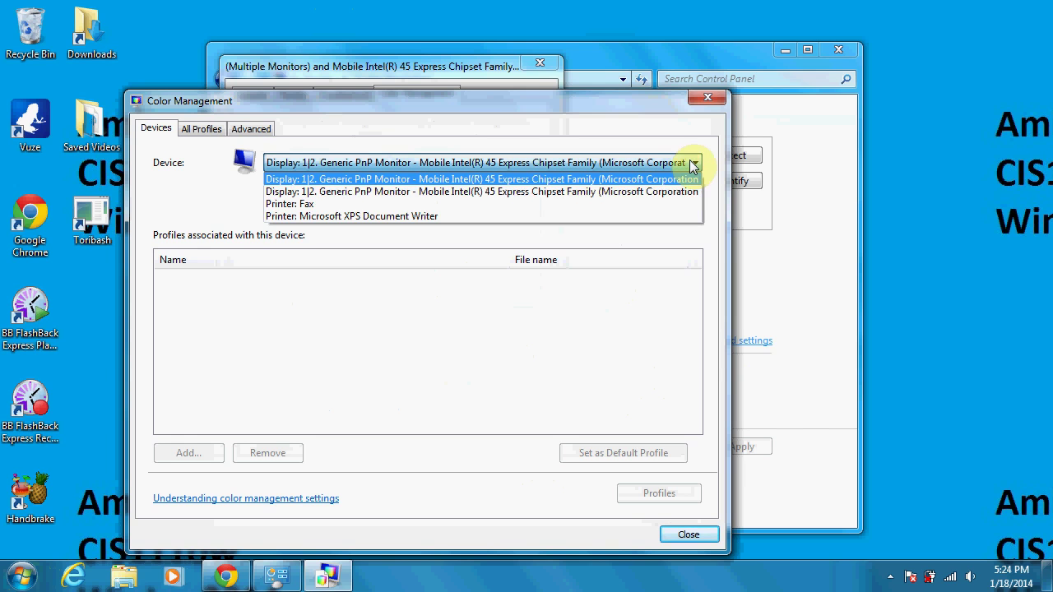
click(678, 146)
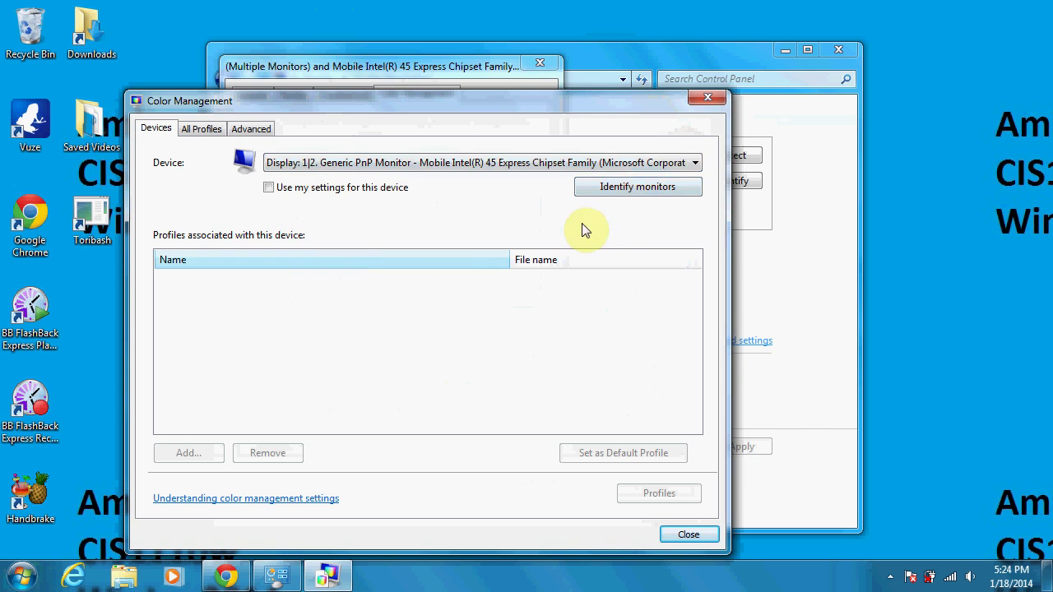
click(204, 131)
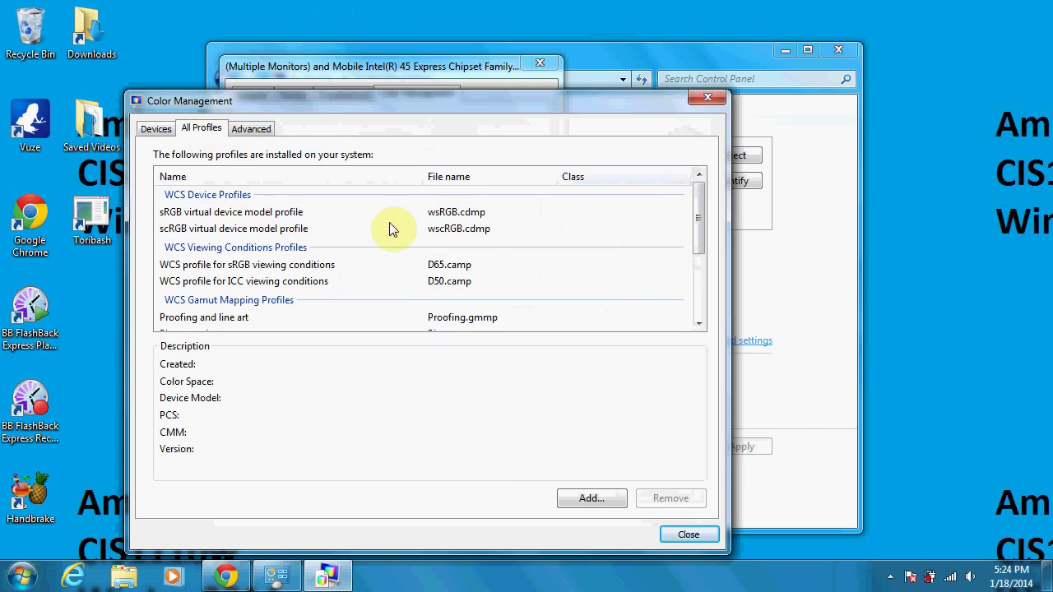
click(252, 132)
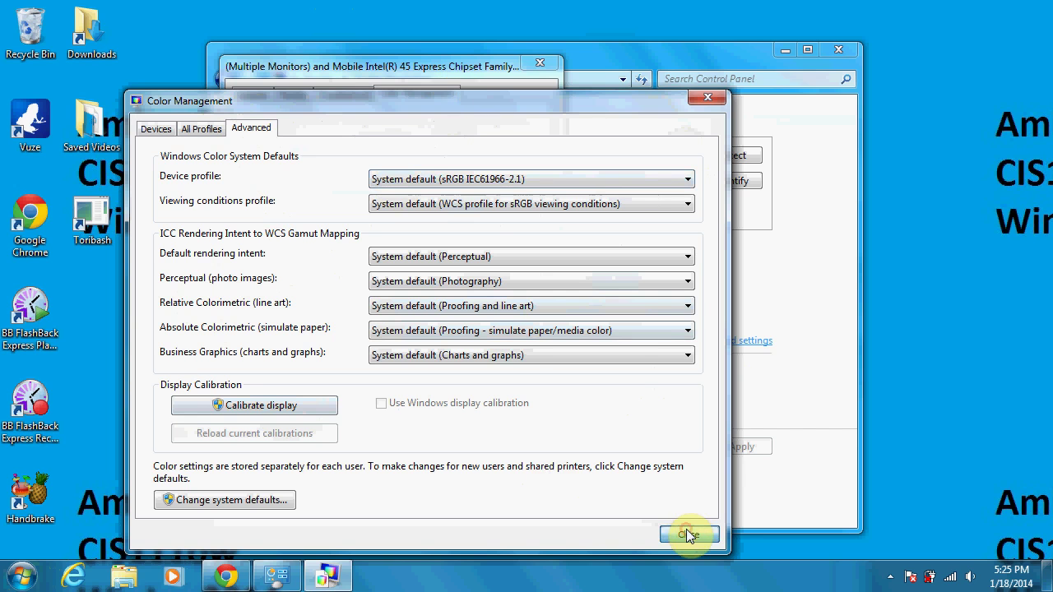
- Close Color Management and the adapter properties to return to Screen Resolution
click(687, 535)
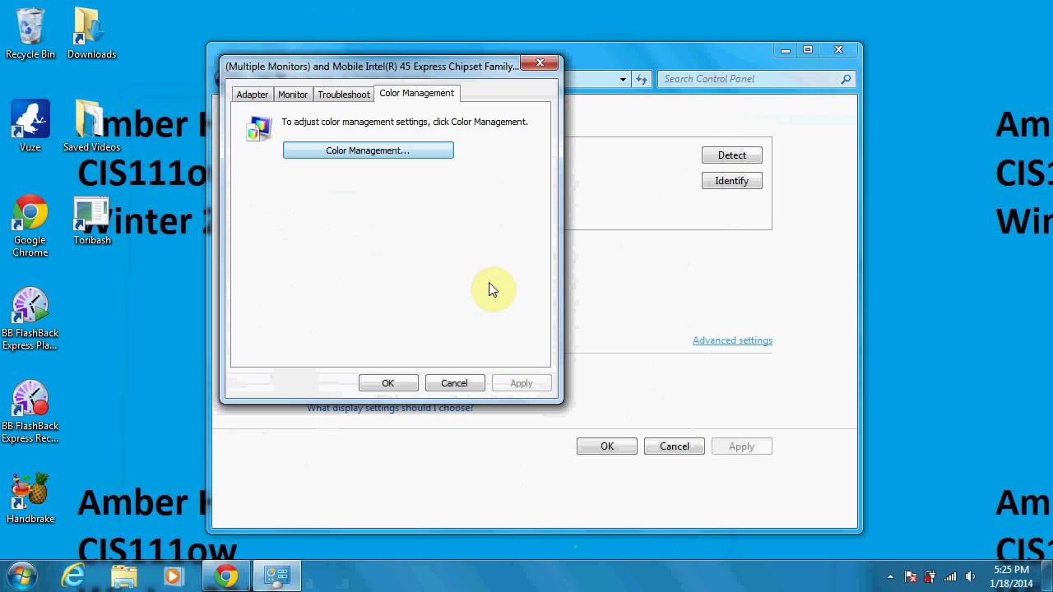
click(393, 384)
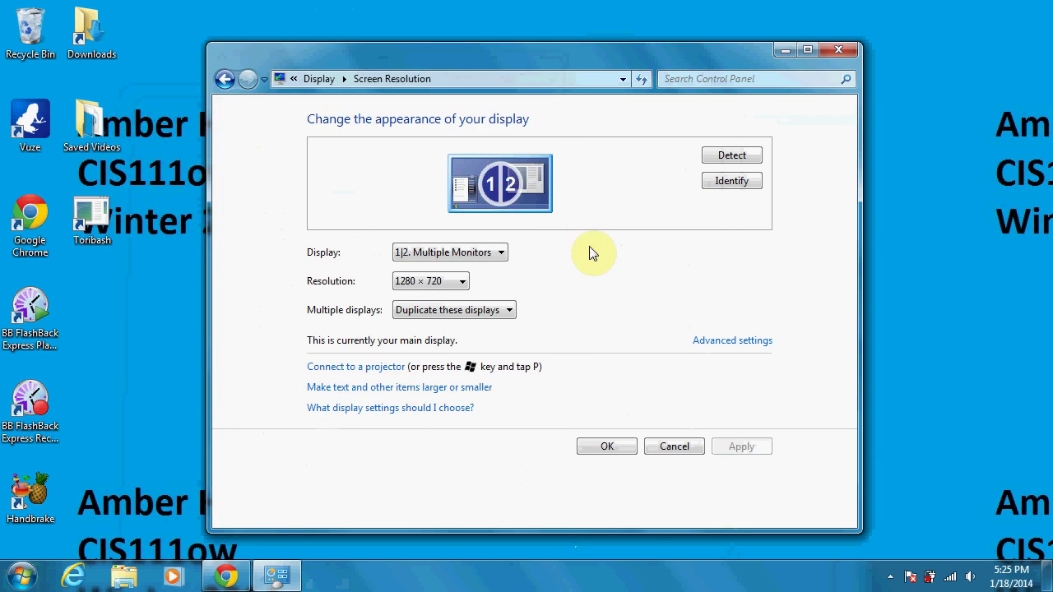